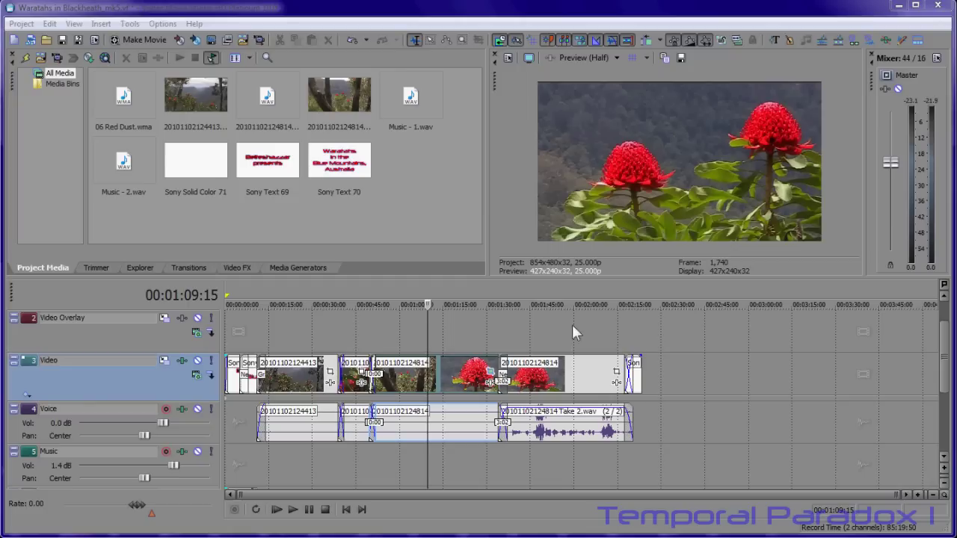
In the Waratah clip's Pan/Crop, keyframe a 317.3 × 253.9 zoom on the left flower at ~24 s
left_click(491, 374)
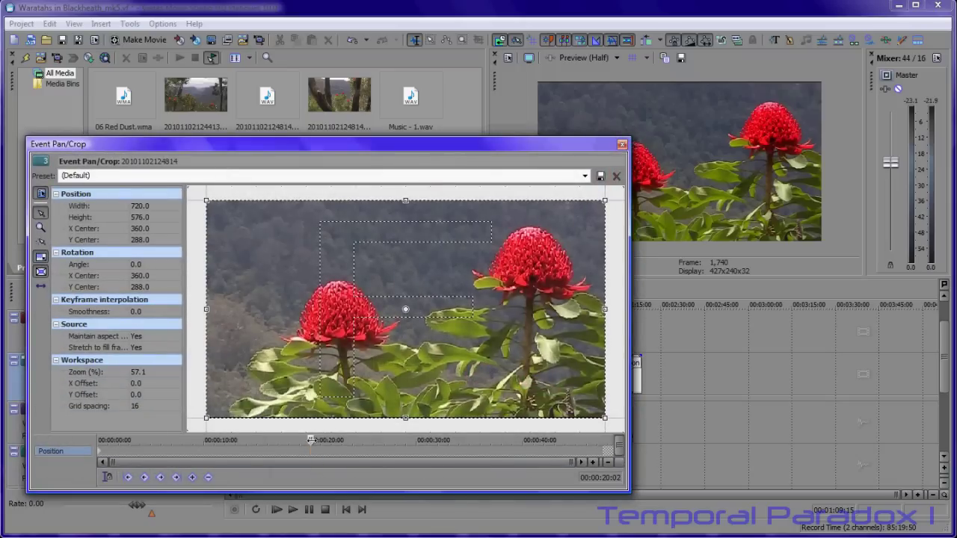
mouse_move(311, 440)
left_mouse_down()
mouse_move(276, 442)
mouse_move(319, 444)
left_mouse_up()
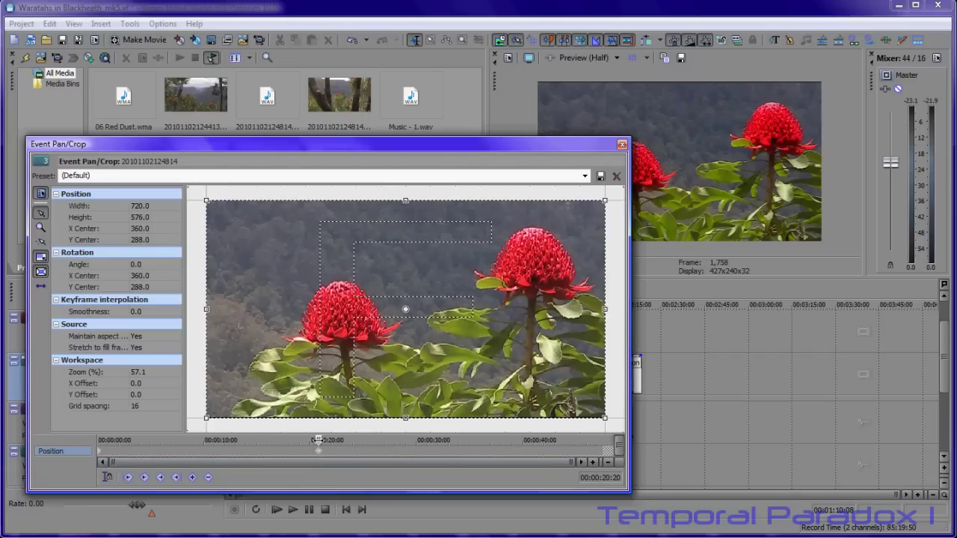
left_click_drag(319, 441, 353, 440)
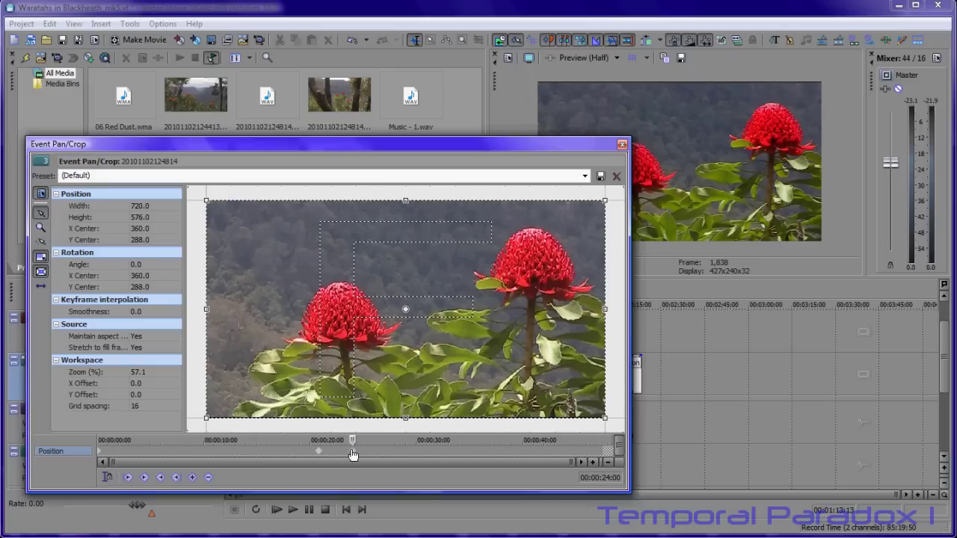
double_click(352, 451)
left_click_drag(406, 417, 362, 335)
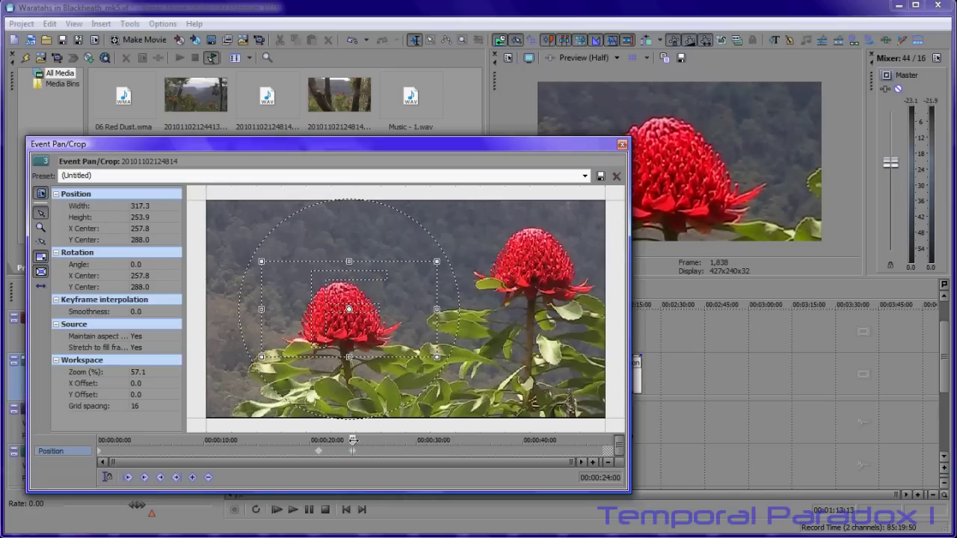
left_click_drag(353, 441, 409, 441)
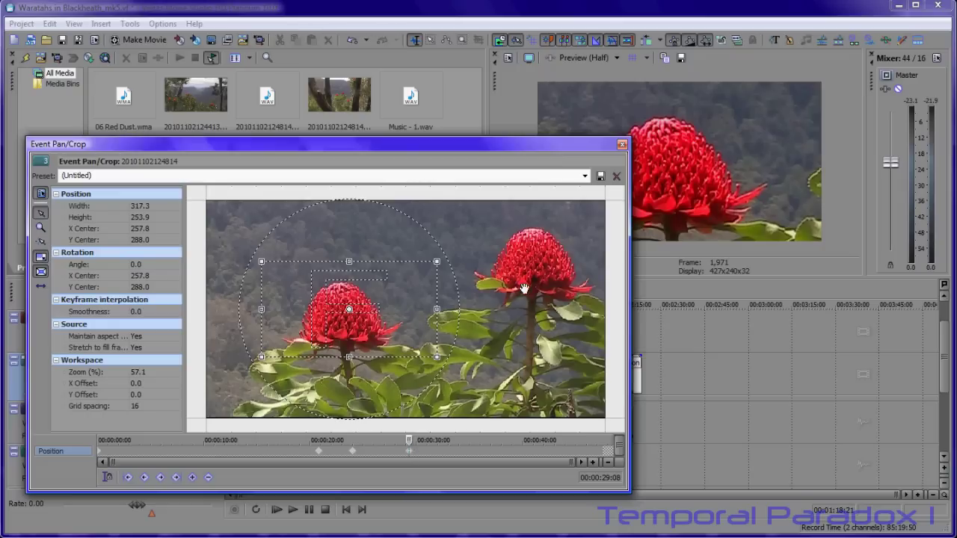
Set the 29:08 keyframe to the 16:9 Widescreen TV preset and the 24 s keyframe to Hold
left_click(585, 176)
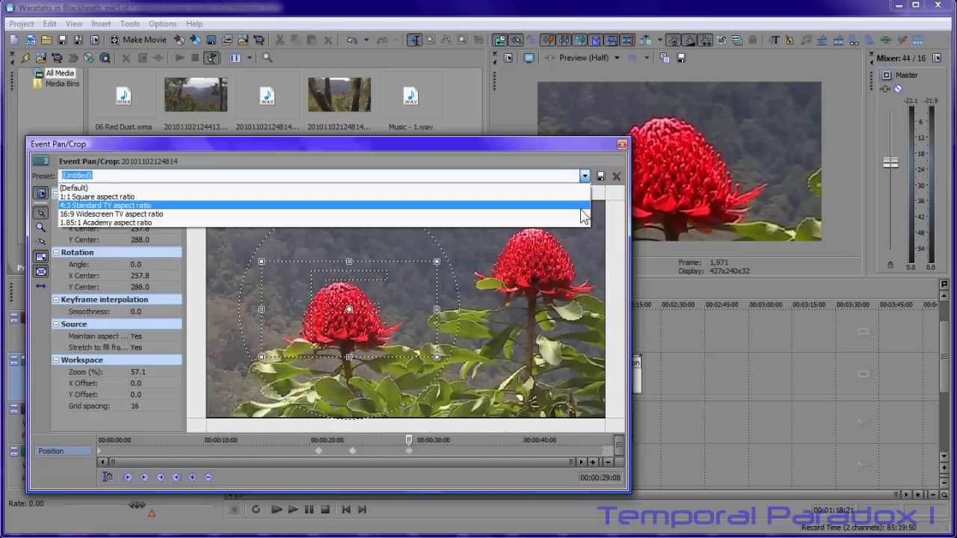
left_click(581, 214)
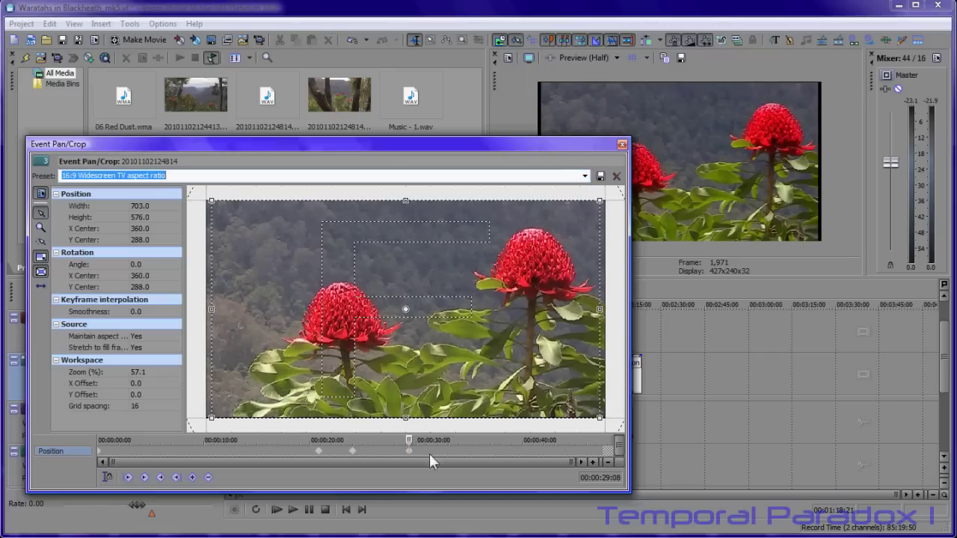
left_click_drag(409, 441, 352, 441)
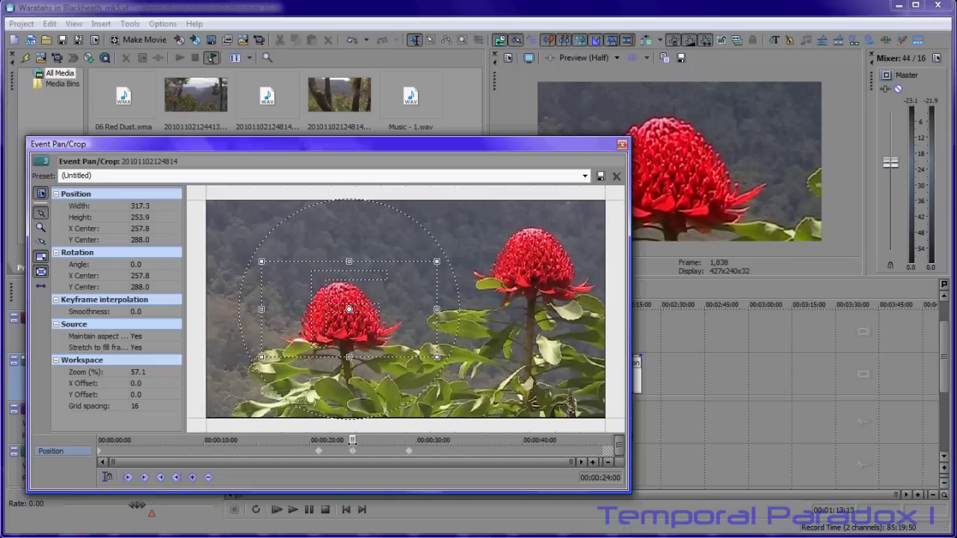
right_click(353, 451)
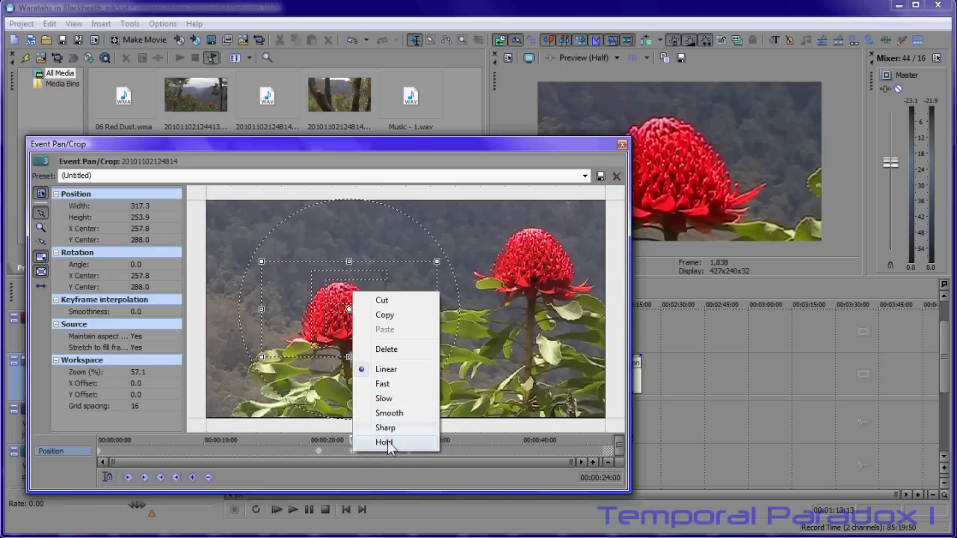
left_click(385, 442)
left_click_drag(351, 441, 438, 451)
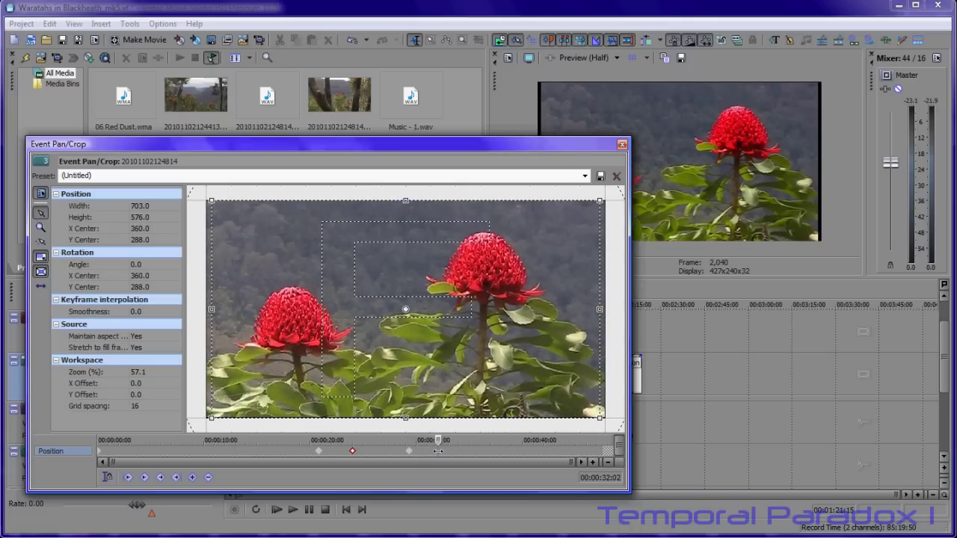
Delete the 29-second and 24-second zoom keyframes, leaving the full 720 × 576 default frame
left_click_drag(438, 451, 409, 451)
right_click(409, 450)
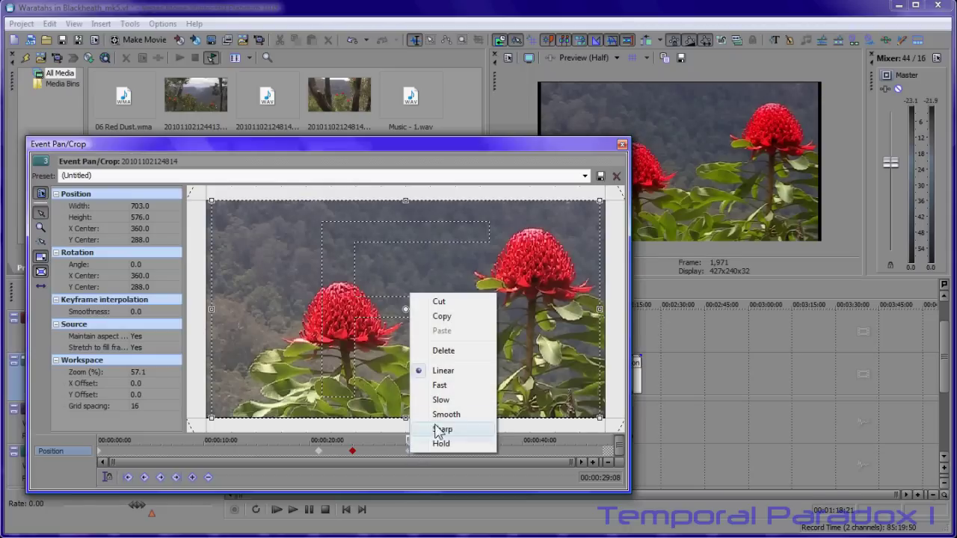
left_click(440, 346)
right_click(353, 453)
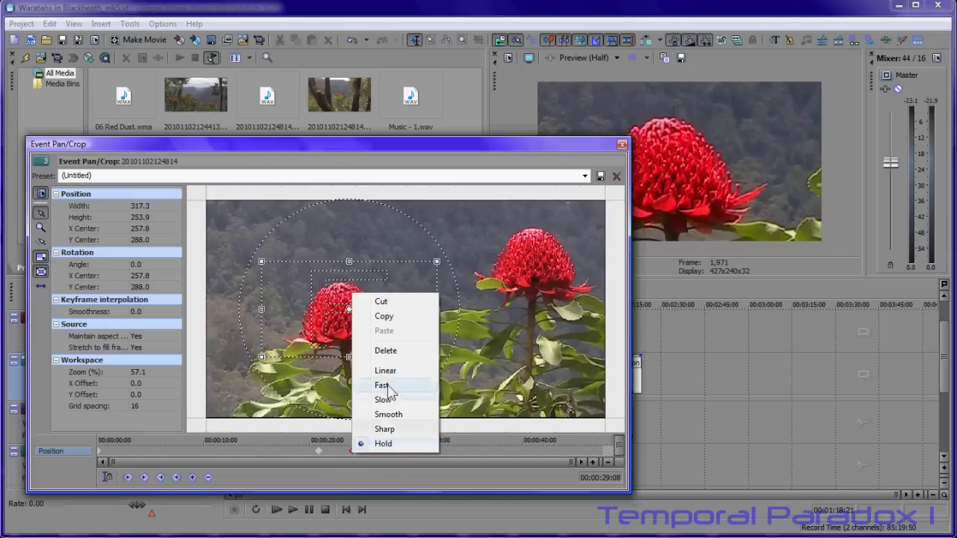
left_click(391, 350)
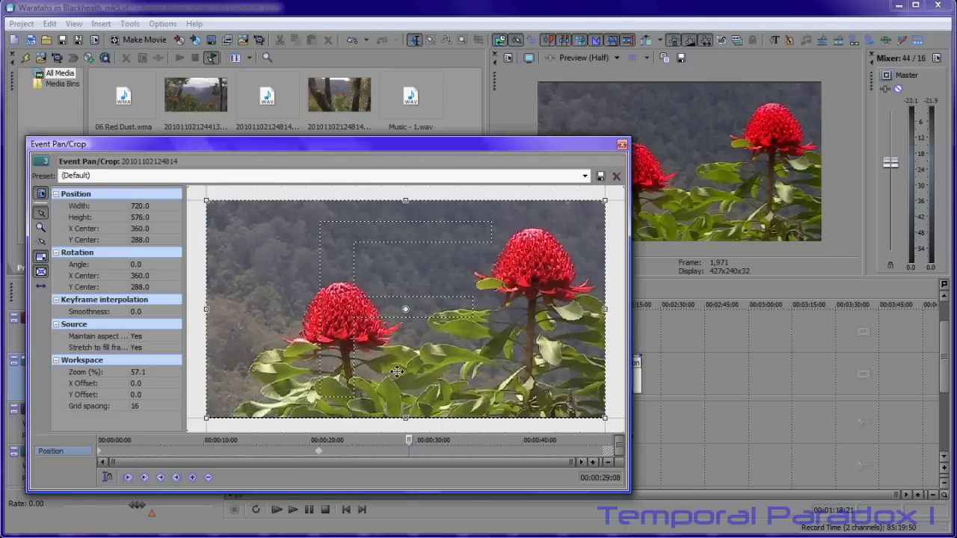
left_click(410, 441)
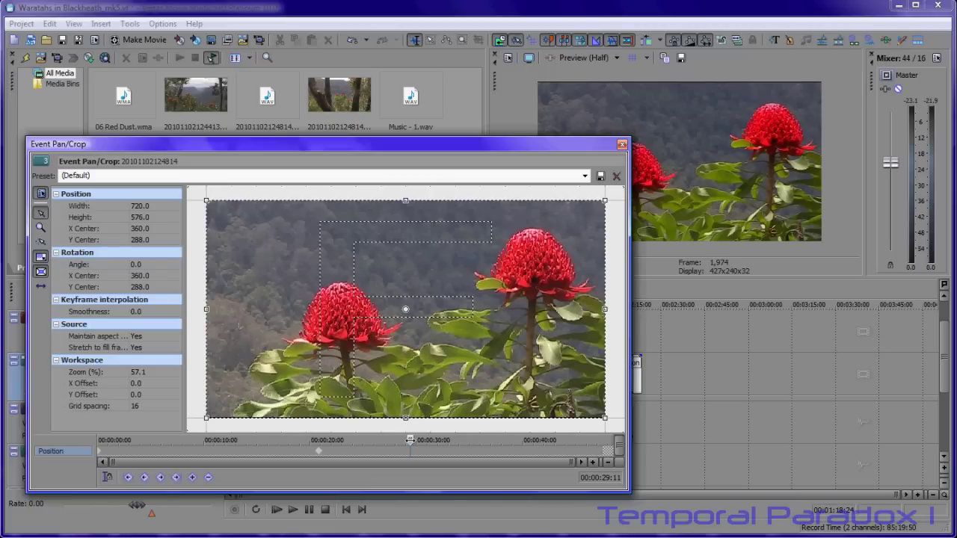
Zoom the crop box onto the left flower at 24 s and hold that framing with a keyframe near 29 s
left_click_drag(410, 441, 352, 440)
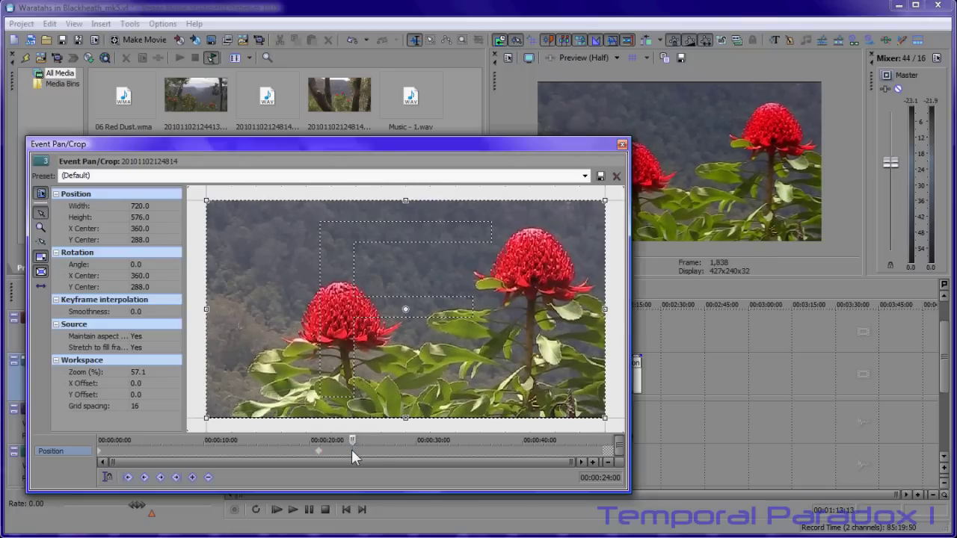
left_click_drag(405, 417, 397, 360)
left_click_drag(412, 324, 359, 323)
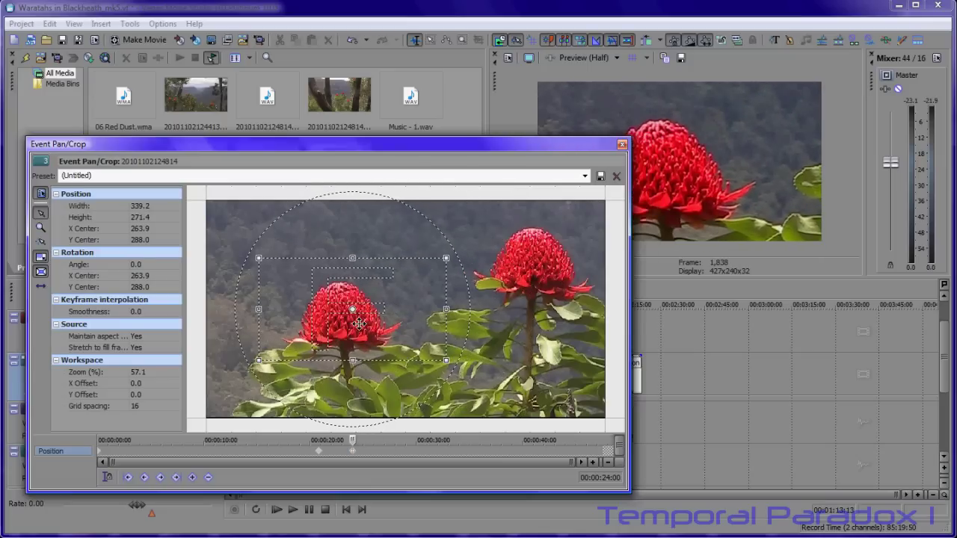
left_click_drag(352, 440, 408, 440)
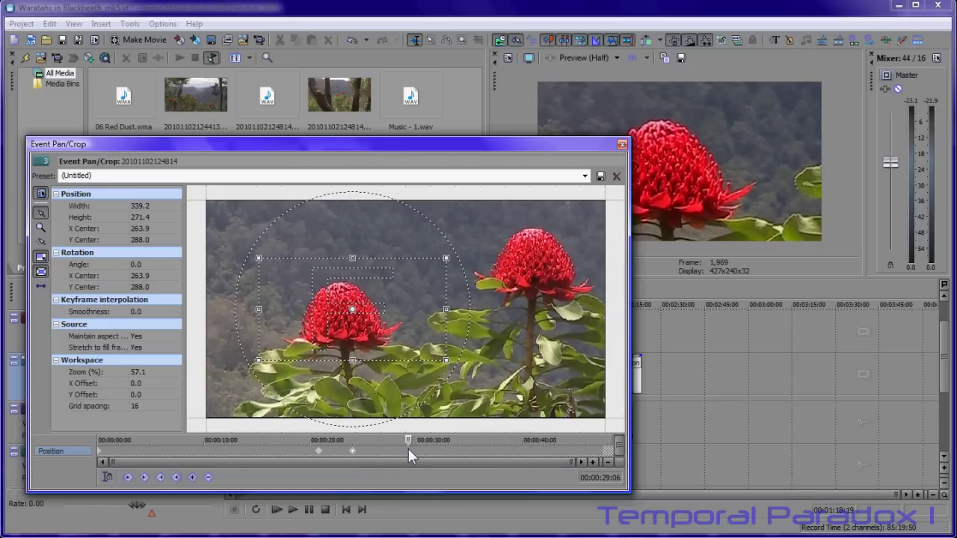
double_click(409, 451)
Add a keyframe at 00:00:32:08 using the 16:9 Widescreen TV preset (703 × 576)
left_click_drag(409, 441, 441, 441)
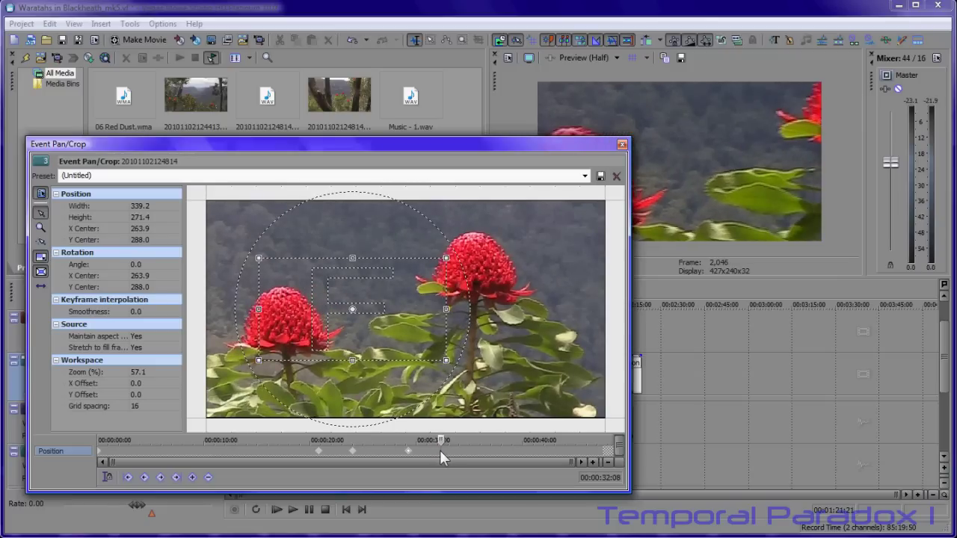
double_click(441, 451)
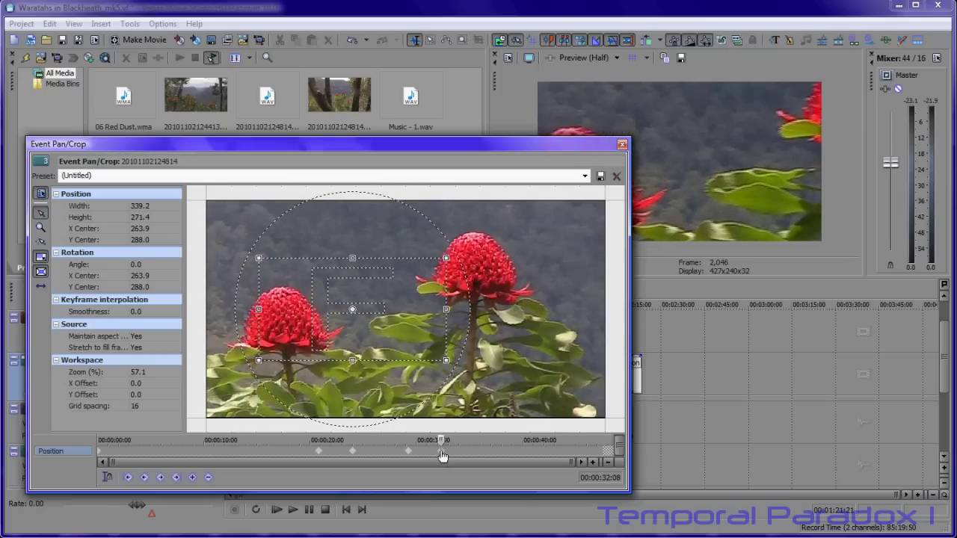
left_click(575, 177)
left_click(574, 213)
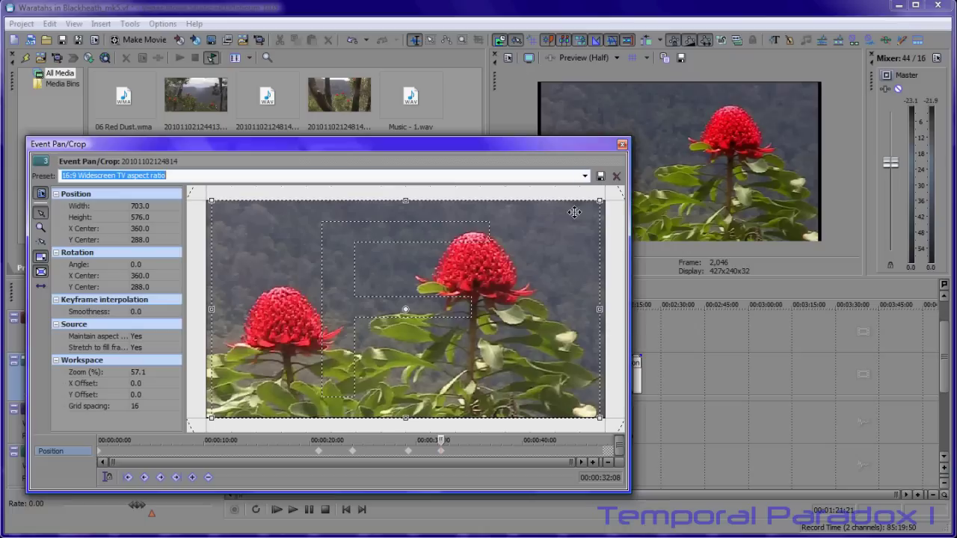
left_click_drag(442, 441, 407, 441)
key("space")
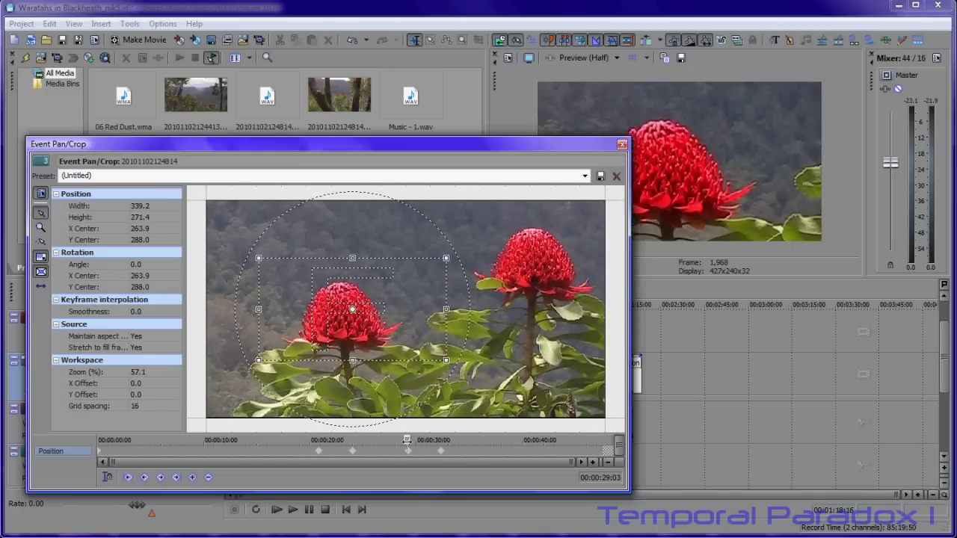
right_click(353, 450)
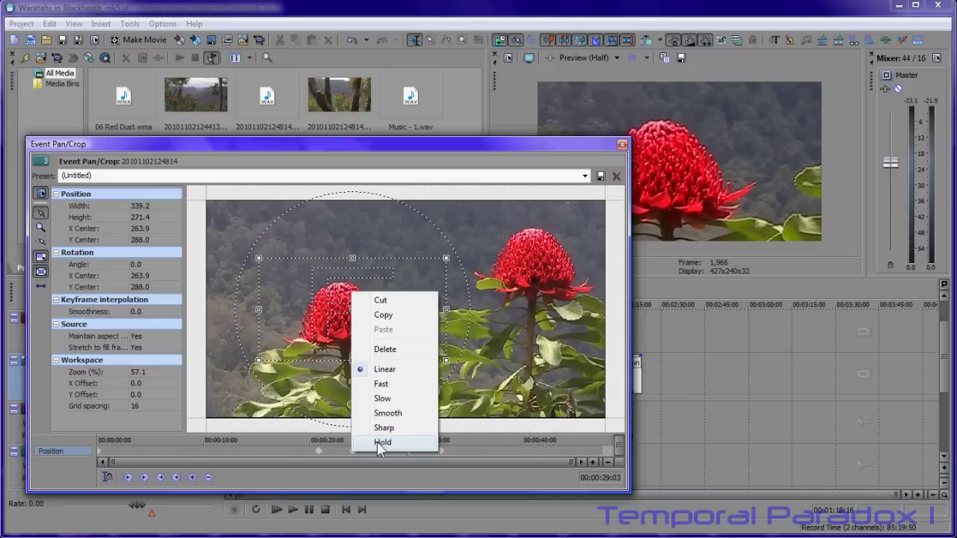
left_click(276, 431)
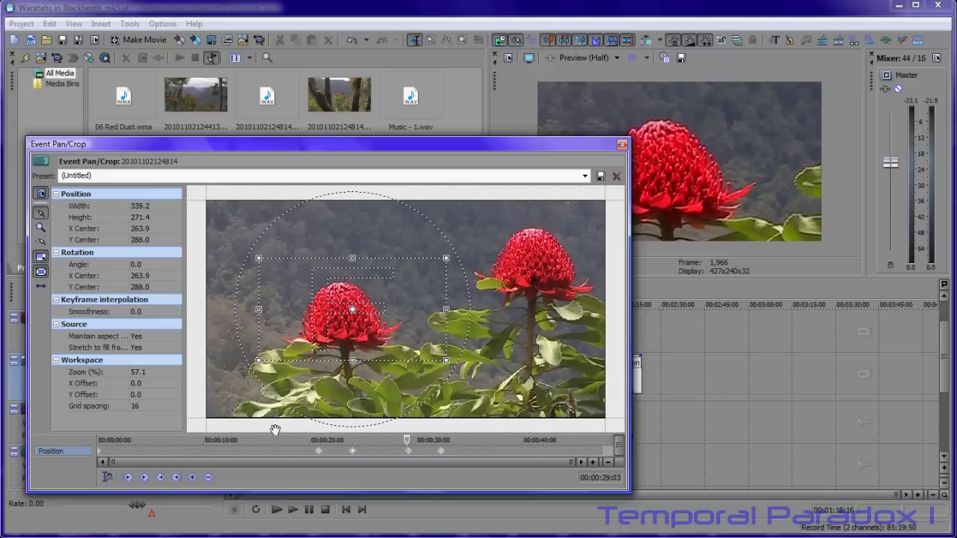